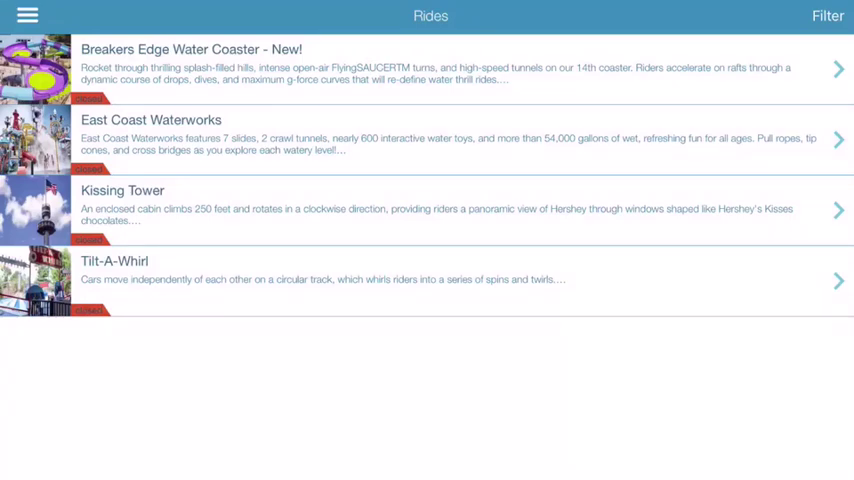
click(27, 14)
click(27, 14)
drag(427, 150, 427, 230)
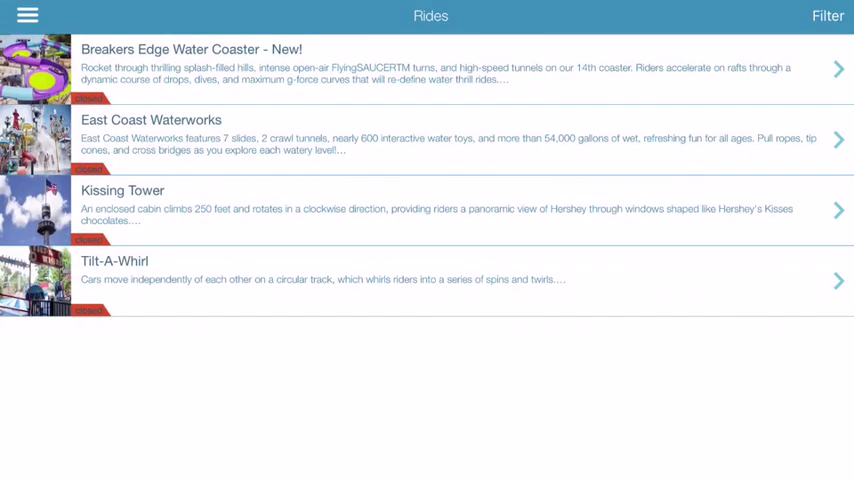